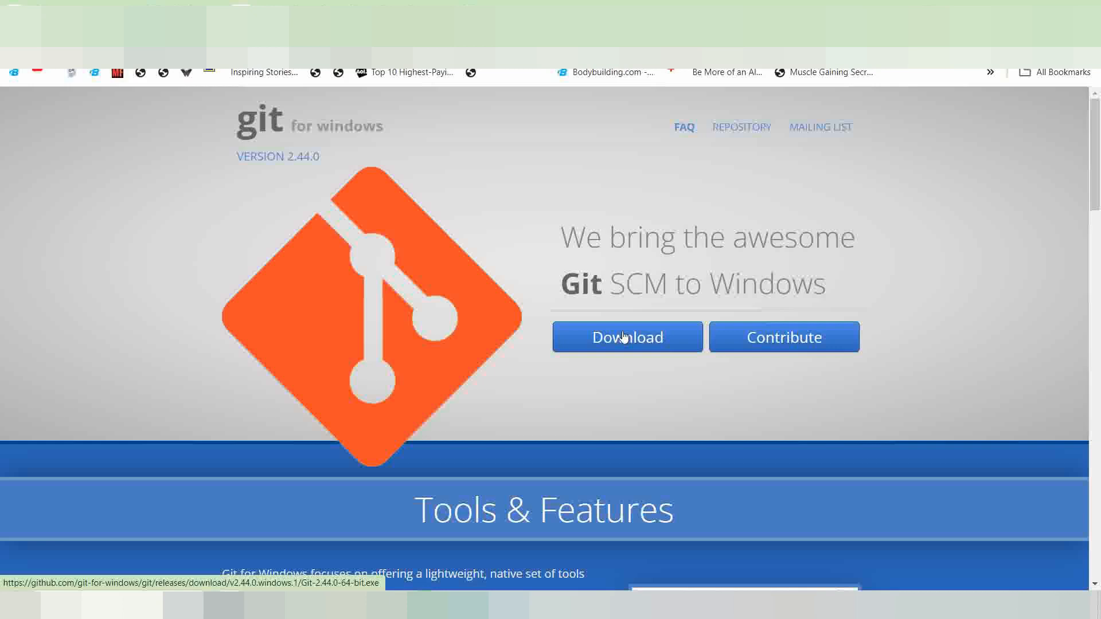
Download the Git 2.44.0 64-bit installer from the Git for Windows site and run it.
{"action": "left_click", "coordinate": [625, 336]}
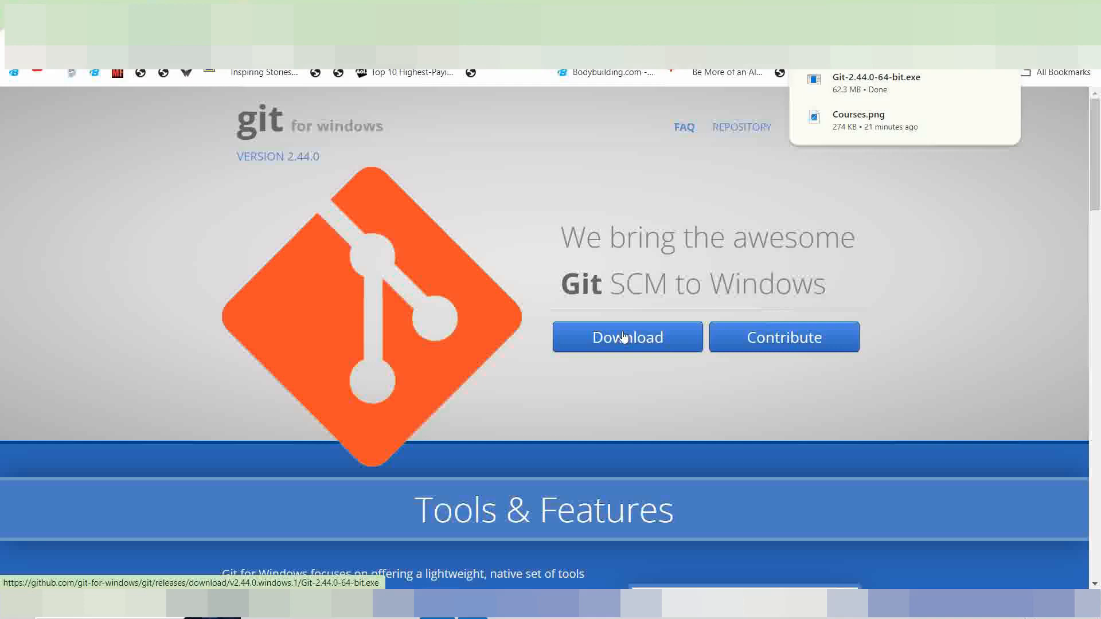
{"action": "left_click", "coordinate": [914, 85]}
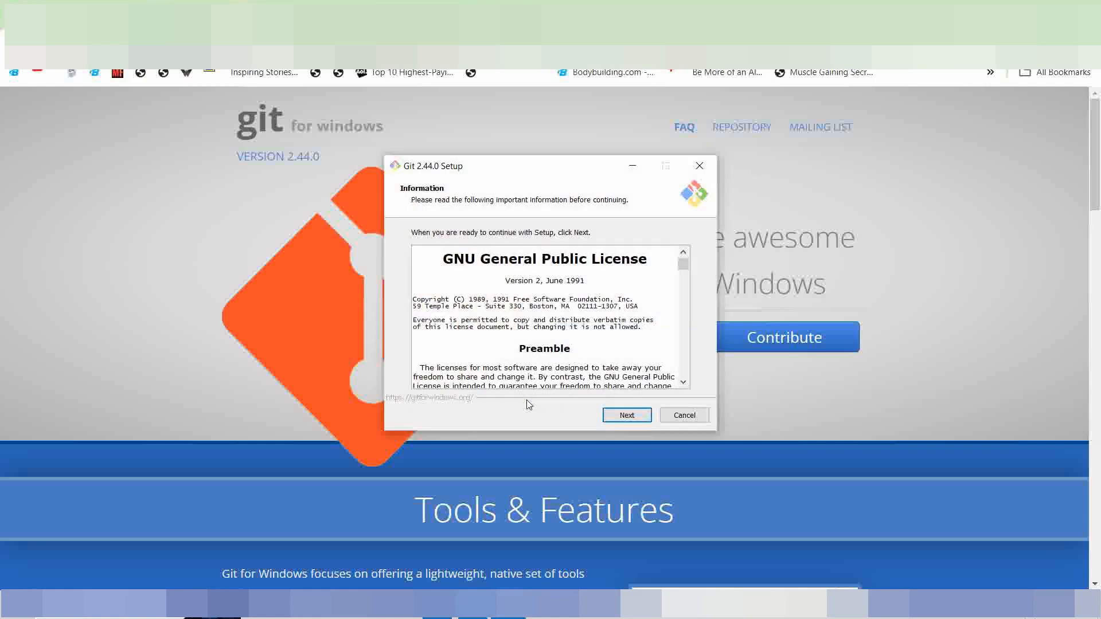
Read through the GNU General Public License to its end in the Git setup and continue to the destination choice.
{"action": "left_click", "coordinate": [681, 383]}
{"action": "left_click", "coordinate": [682, 382]}
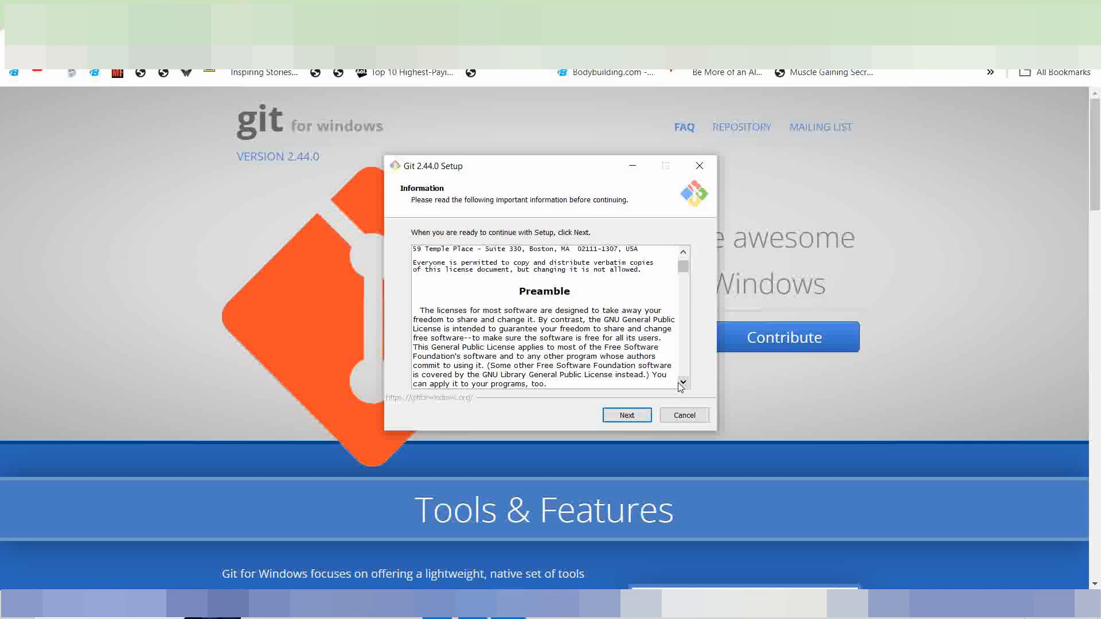
{"action": "left_click", "coordinate": [683, 382]}
{"action": "scroll", "coordinate": [680, 386], "scroll_direction": "down", "scroll_amount": 10}
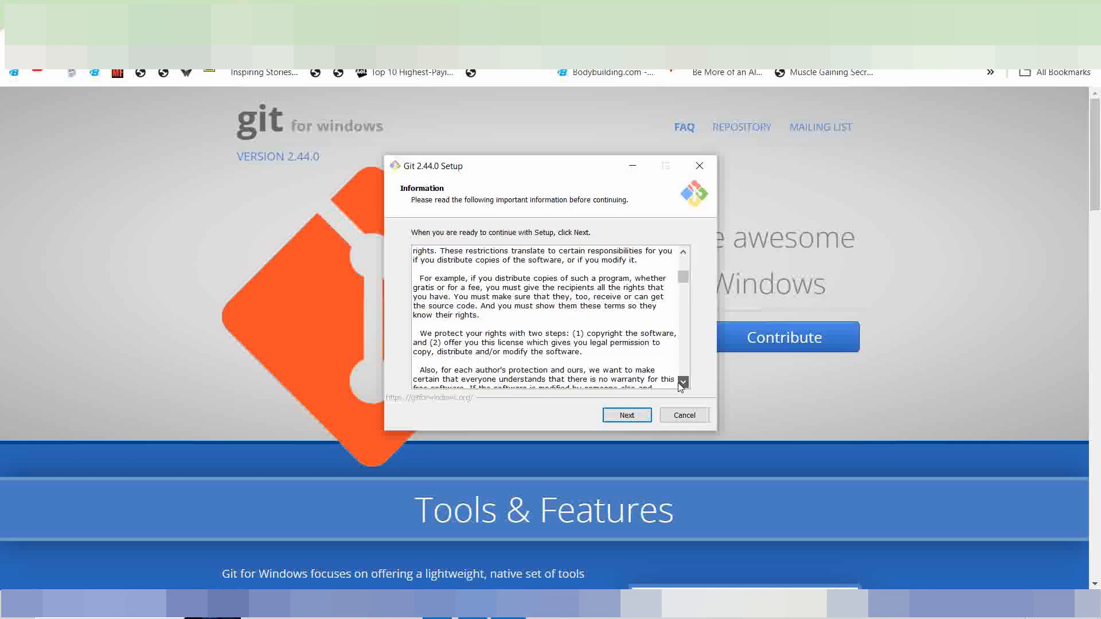
{"action": "scroll", "coordinate": [681, 385], "scroll_direction": "down", "scroll_amount": 8}
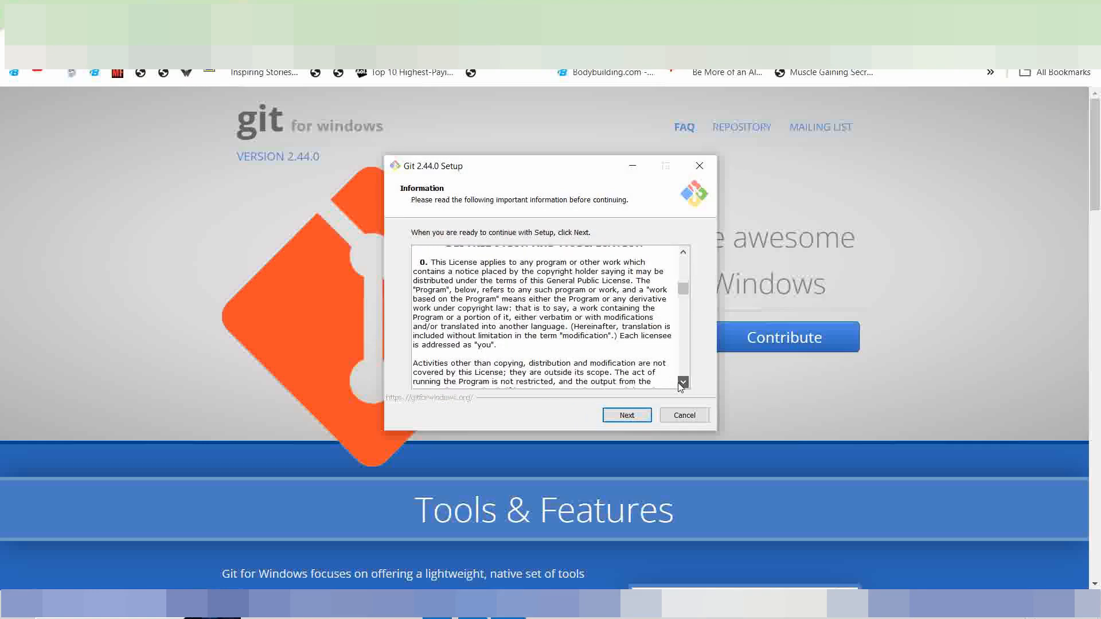
{"action": "scroll", "coordinate": [681, 385], "scroll_direction": "down", "scroll_amount": 8}
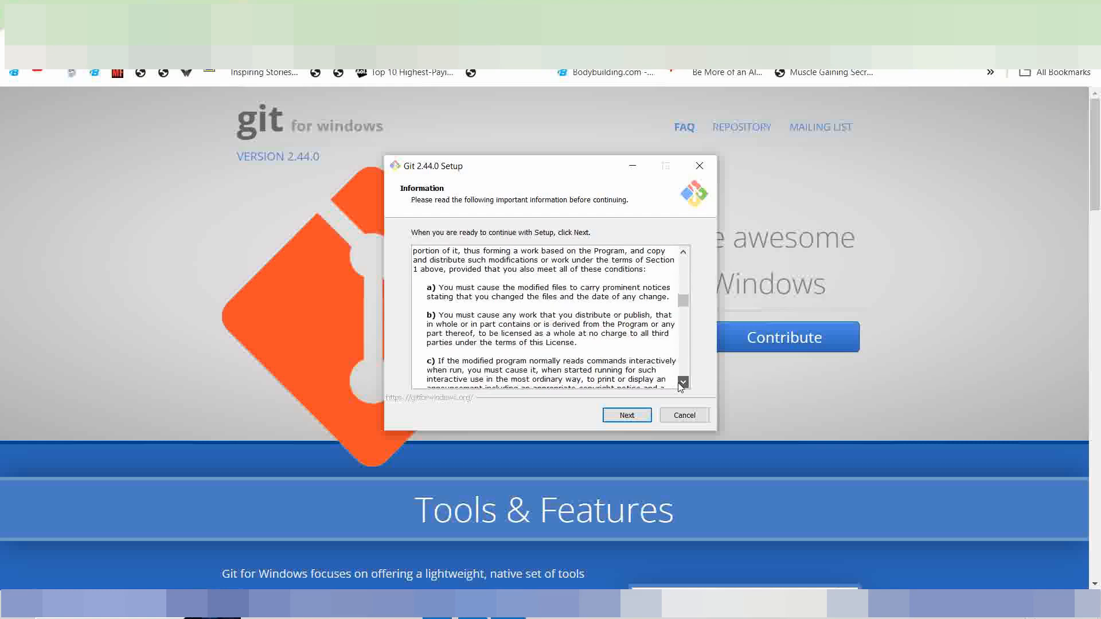
{"action": "scroll", "coordinate": [681, 385], "scroll_direction": "down", "scroll_amount": 8}
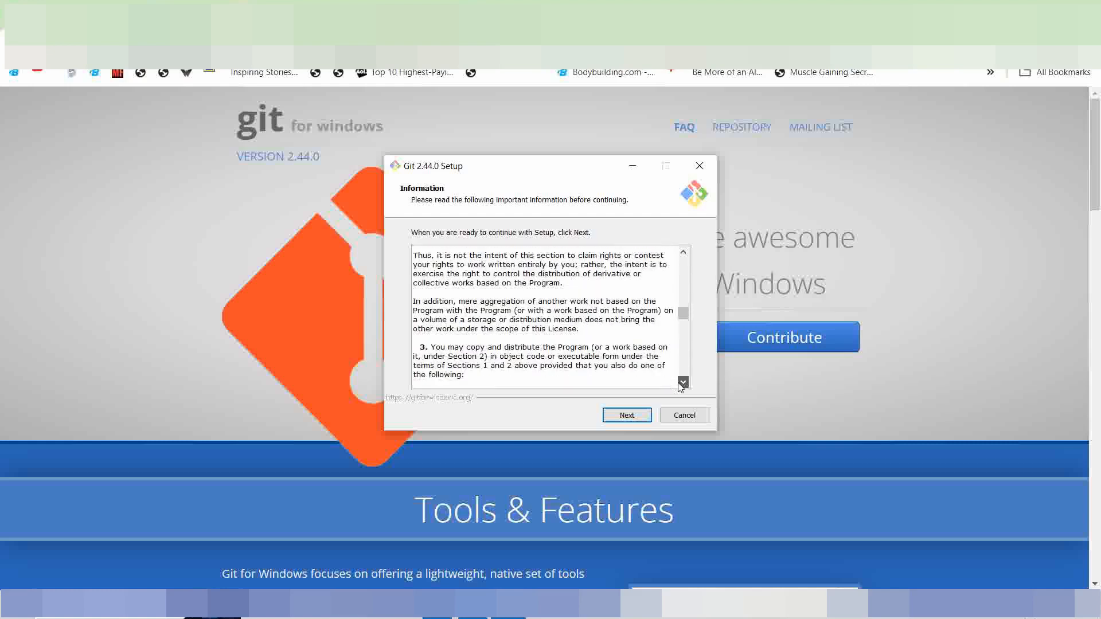
{"action": "scroll", "coordinate": [681, 385], "scroll_direction": "down", "scroll_amount": 8}
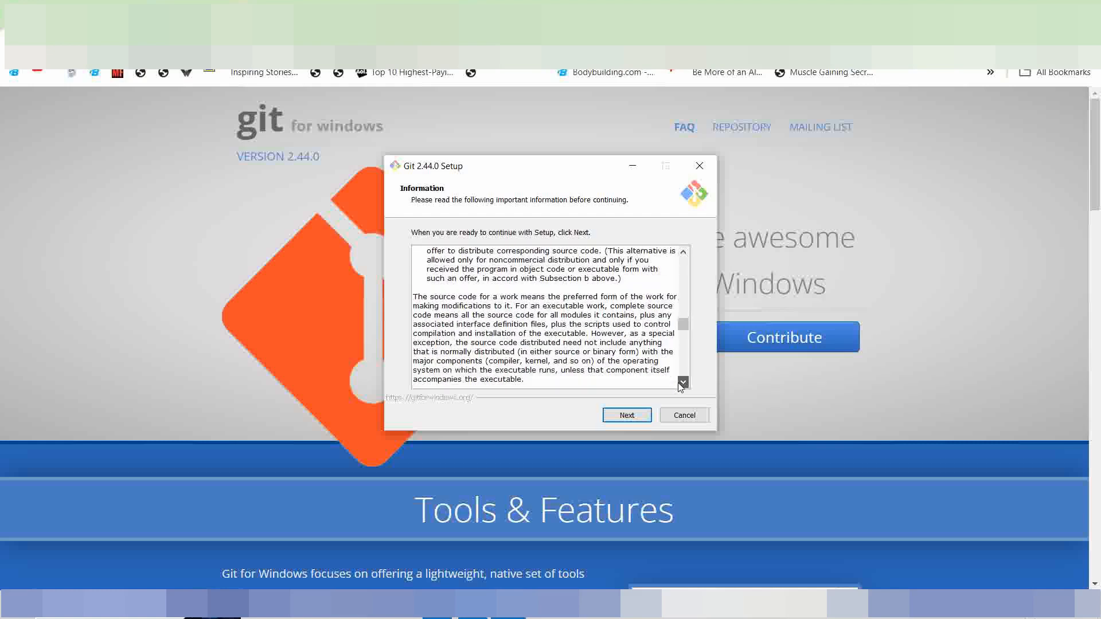
{"action": "scroll", "coordinate": [680, 386], "scroll_direction": "down", "scroll_amount": 8}
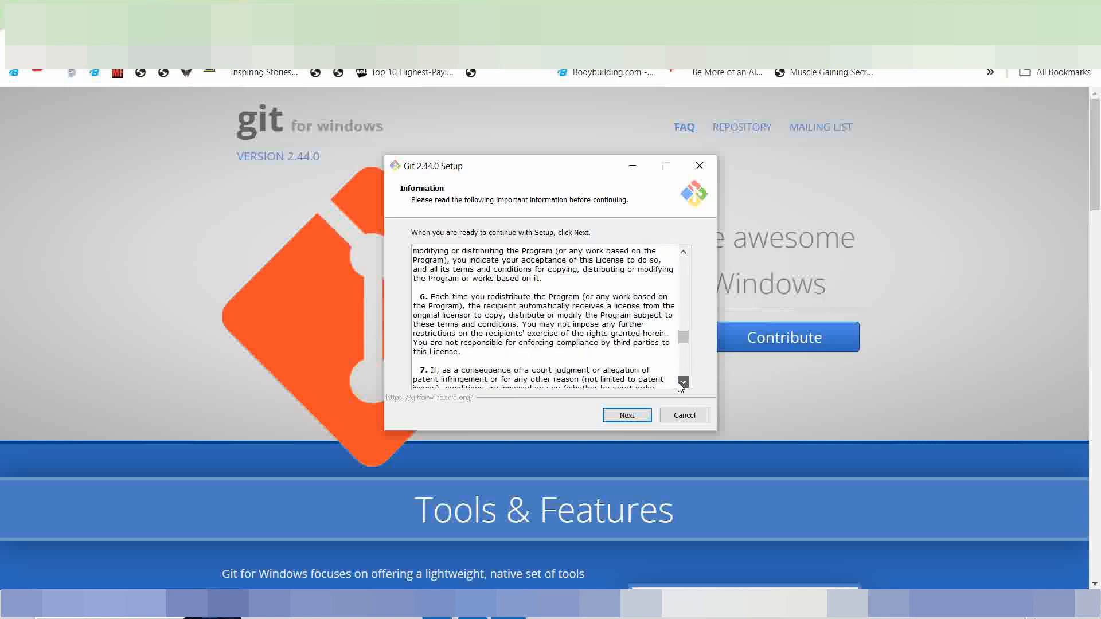
{"action": "scroll", "coordinate": [680, 387], "scroll_direction": "down", "scroll_amount": 8}
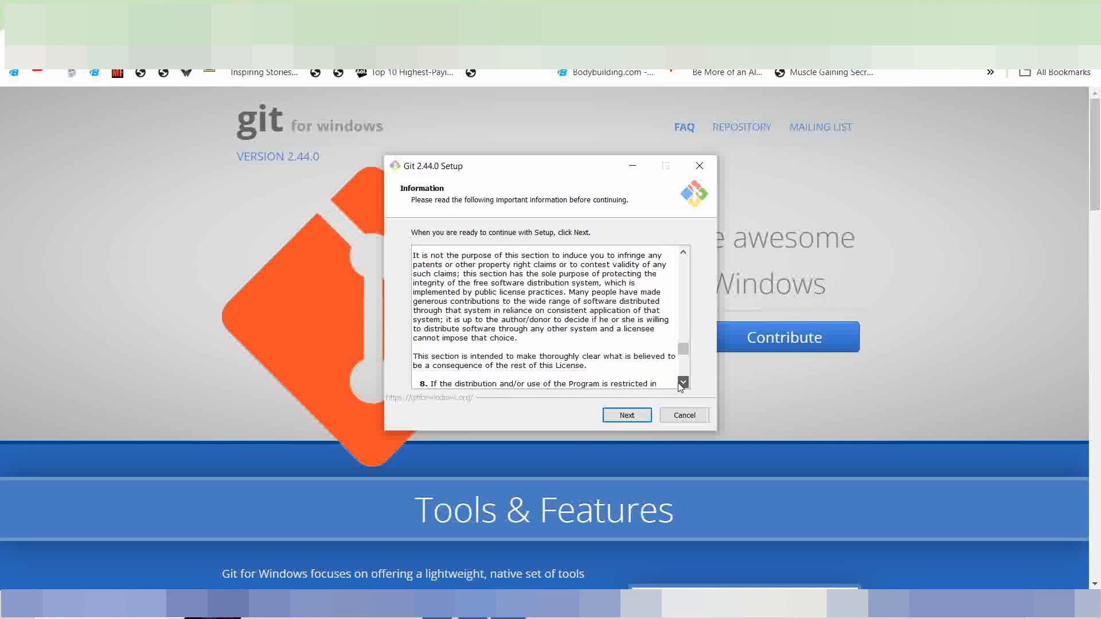
{"action": "scroll", "coordinate": [680, 387], "scroll_direction": "down", "scroll_amount": 8}
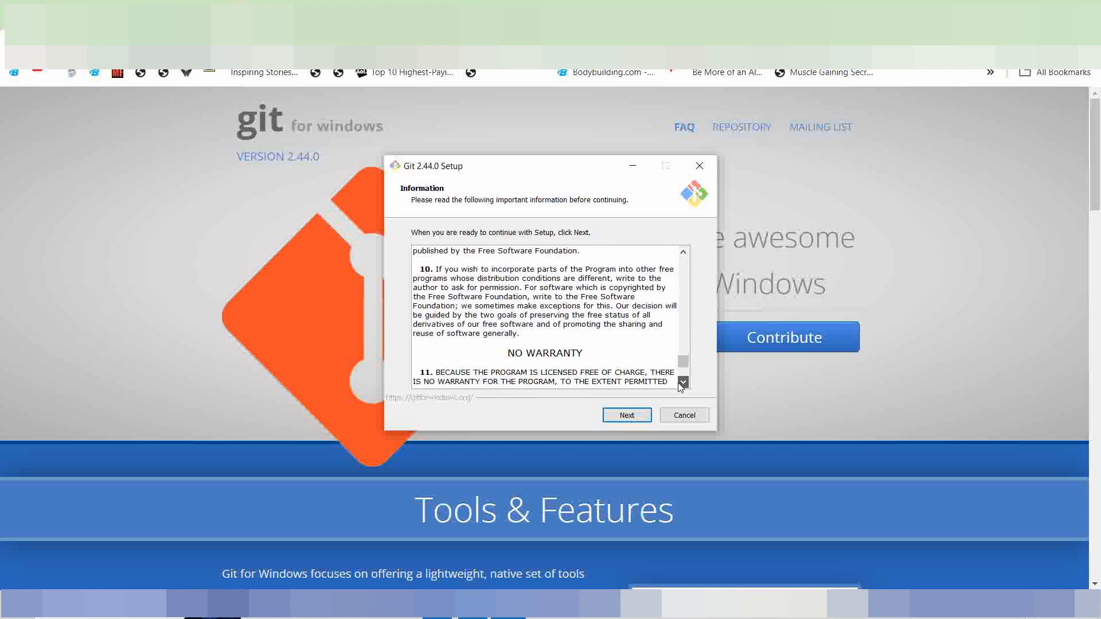
{"action": "scroll", "coordinate": [681, 387], "scroll_direction": "down", "scroll_amount": 6}
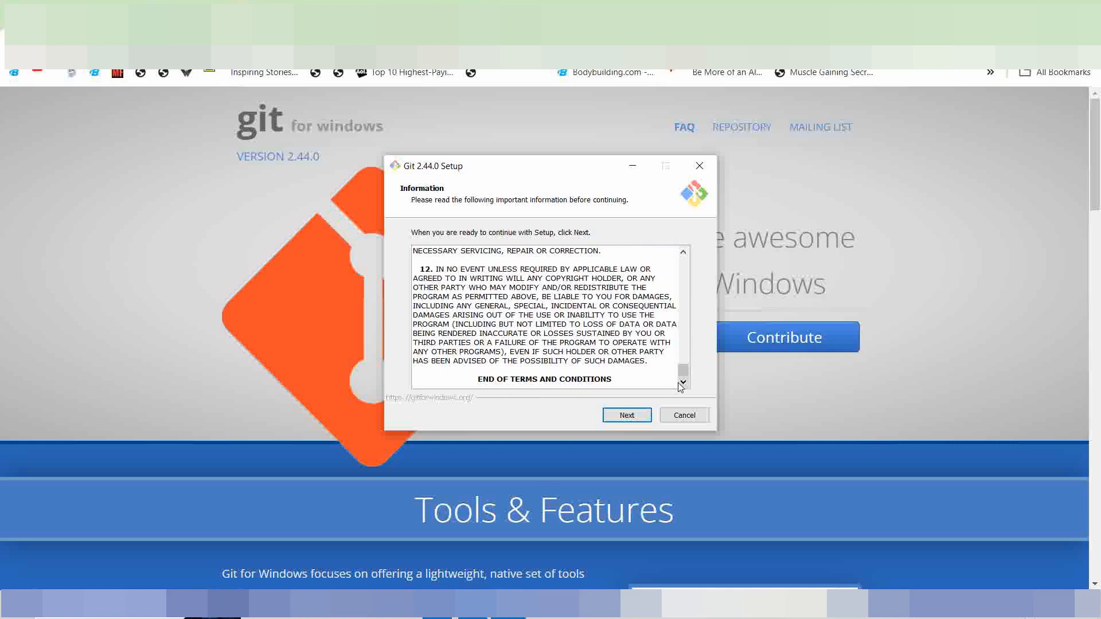
{"action": "left_click", "coordinate": [634, 415]}
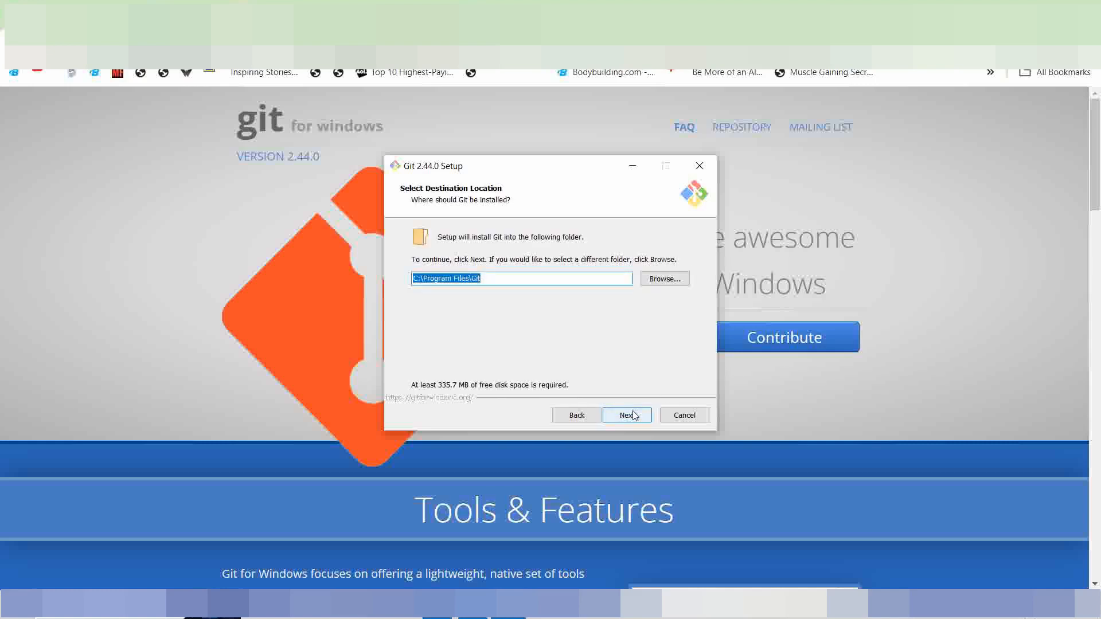
Accept C:\Program Files\Git as destination, the preselected components, the Git Start Menu folder and Vim as Git's default editor.
{"action": "left_click", "coordinate": [623, 417]}
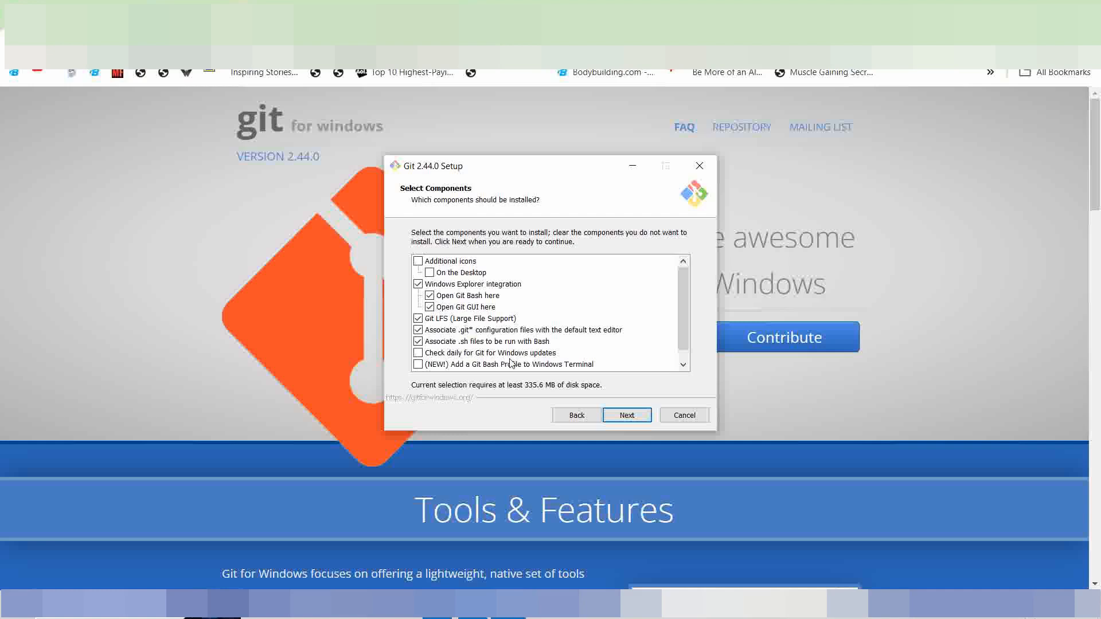
{"action": "left_click", "coordinate": [626, 419]}
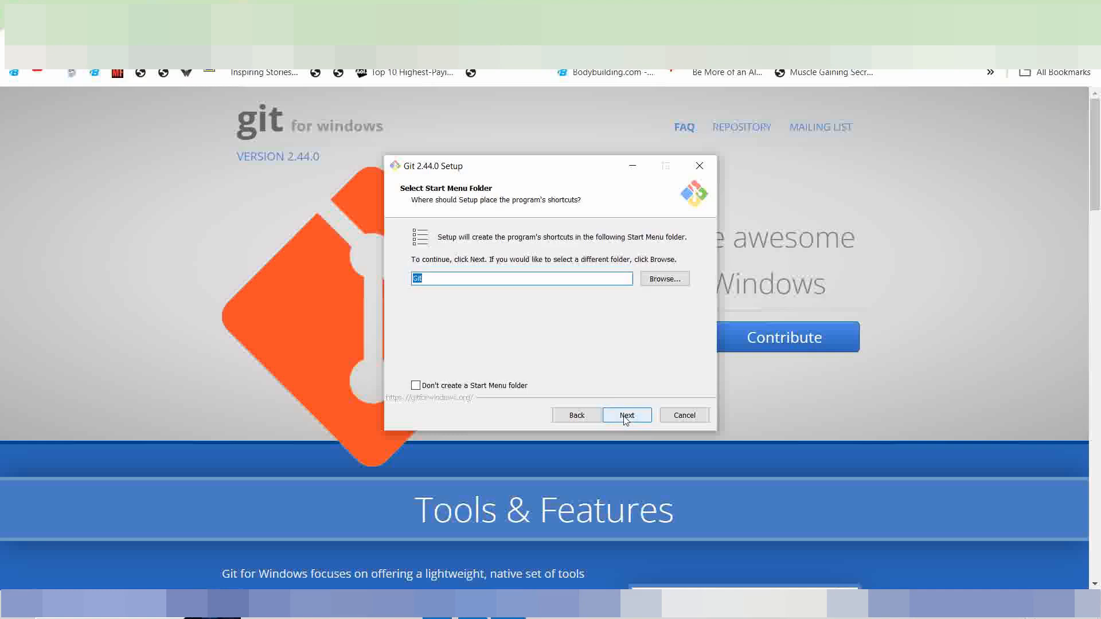
{"action": "left_click", "coordinate": [626, 420]}
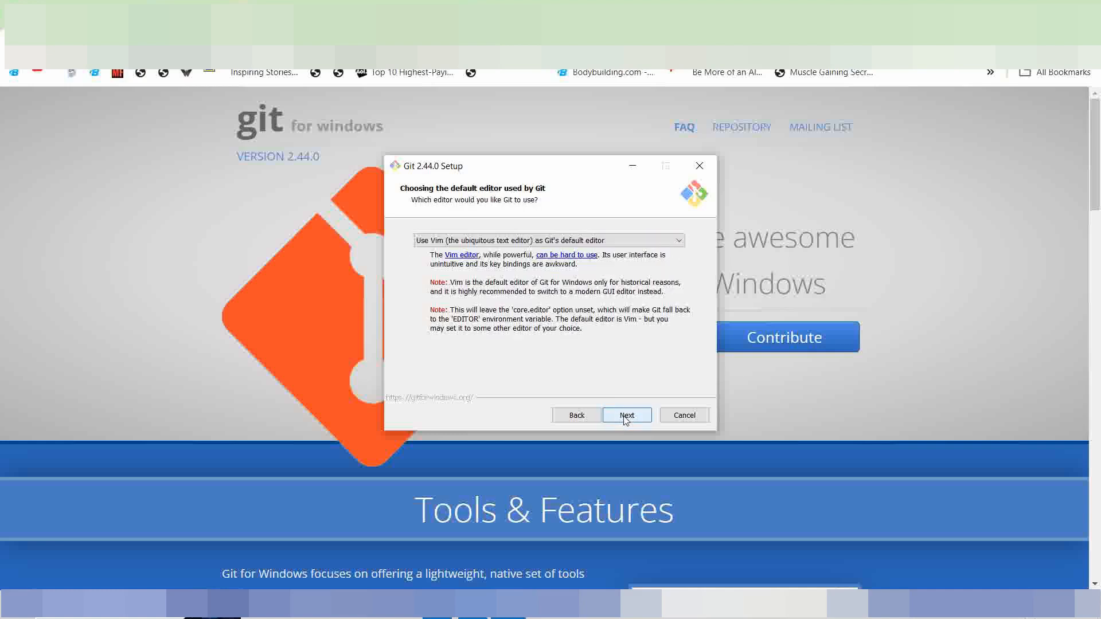
{"action": "left_click", "coordinate": [626, 420]}
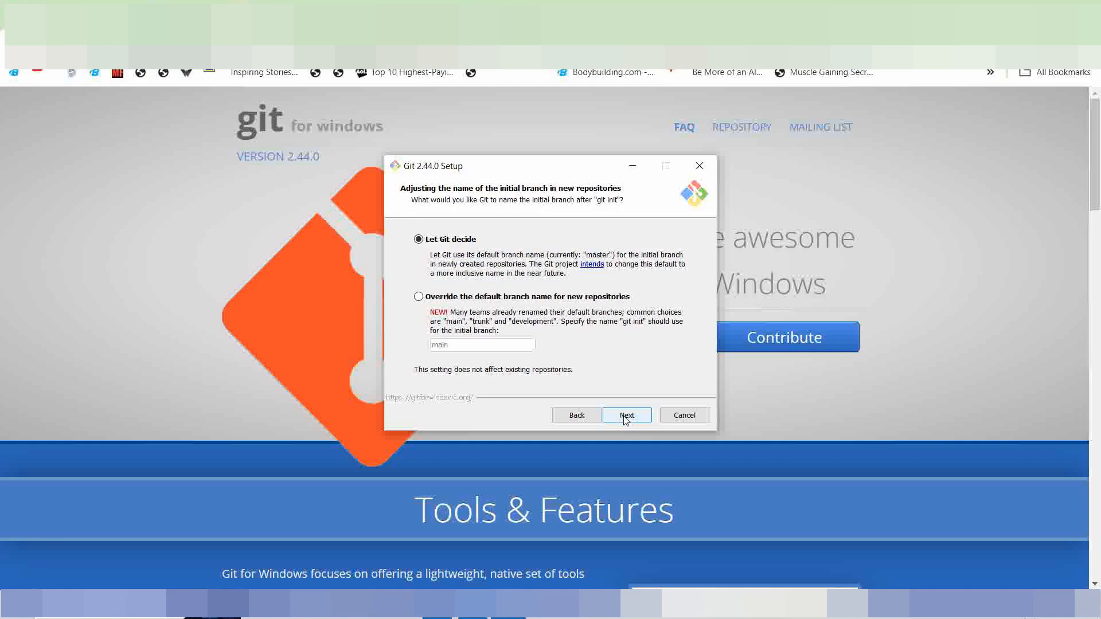
Let Git decide the initial branch name, use the OpenSSL library and keep the preset options on the setup pages up to the terminal emulator.
{"action": "left_click", "coordinate": [626, 420]}
{"action": "left_click", "coordinate": [626, 420]}
{"action": "left_click", "coordinate": [626, 420]}
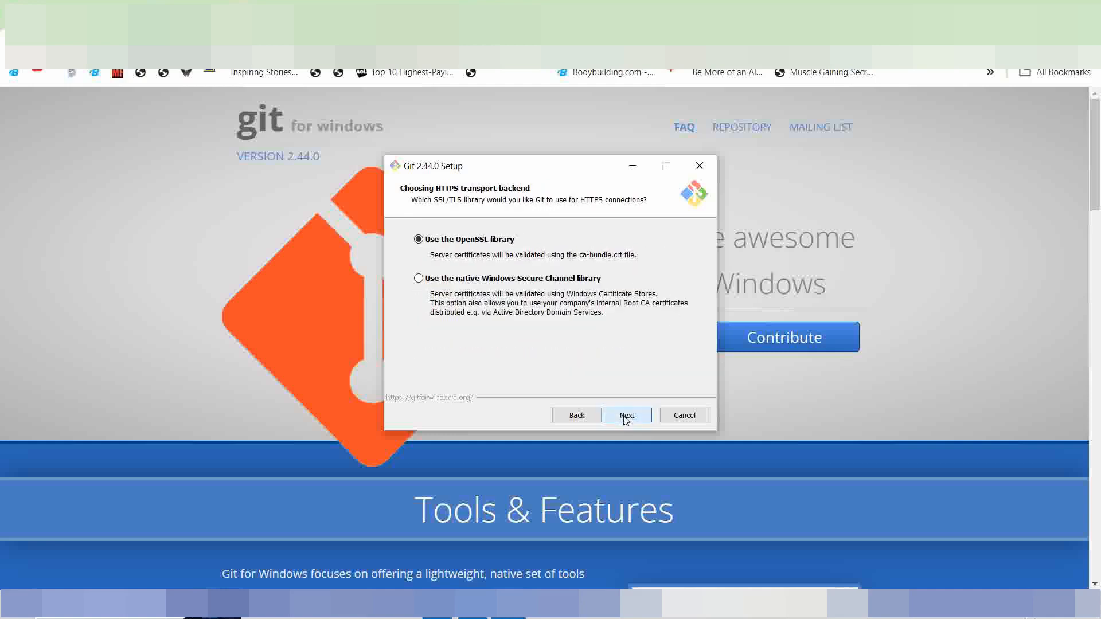
{"action": "left_click", "coordinate": [626, 420]}
{"action": "left_click", "coordinate": [626, 420]}
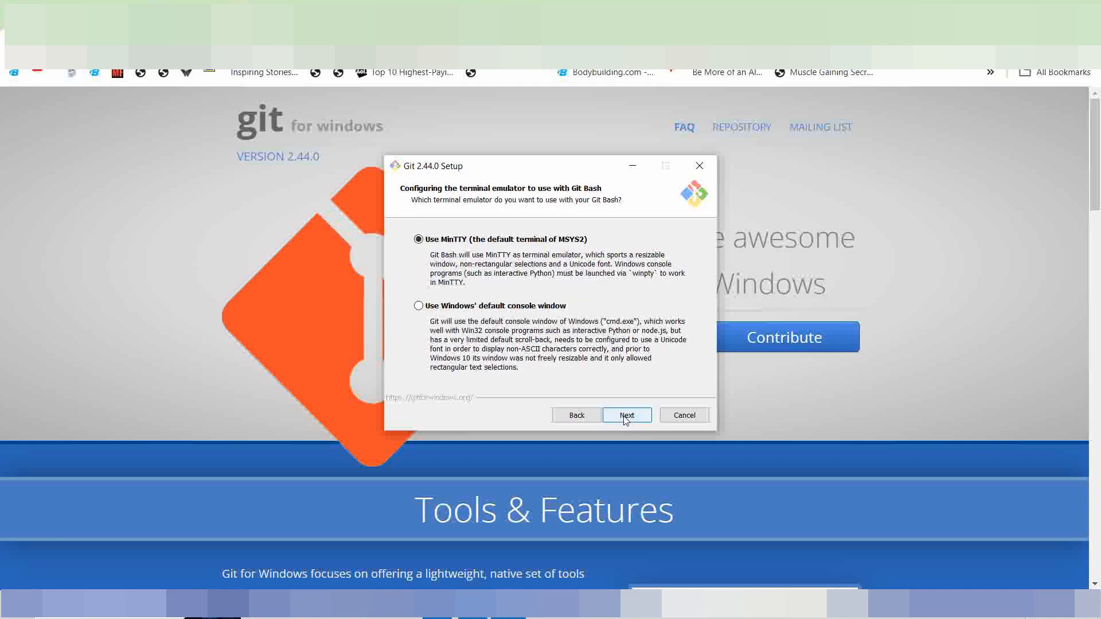
Keep MinTTY as terminal emulator, Git Credential Manager as credential helper and file system caching enabled, without symbolic links.
{"action": "left_click", "coordinate": [626, 420]}
{"action": "left_click", "coordinate": [626, 420]}
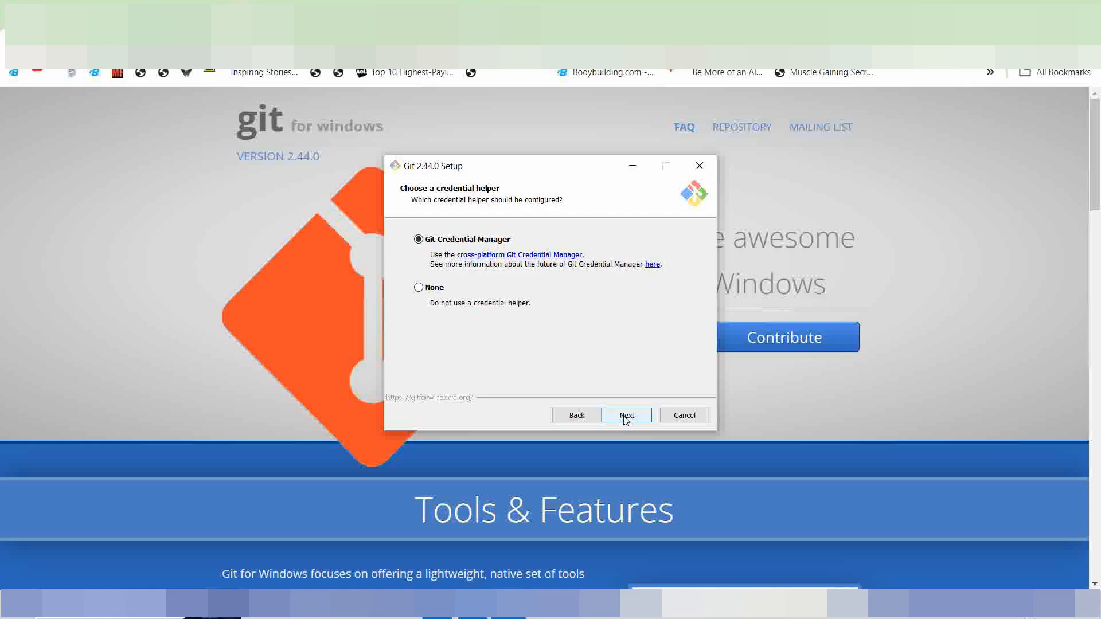
{"action": "left_click", "coordinate": [626, 420]}
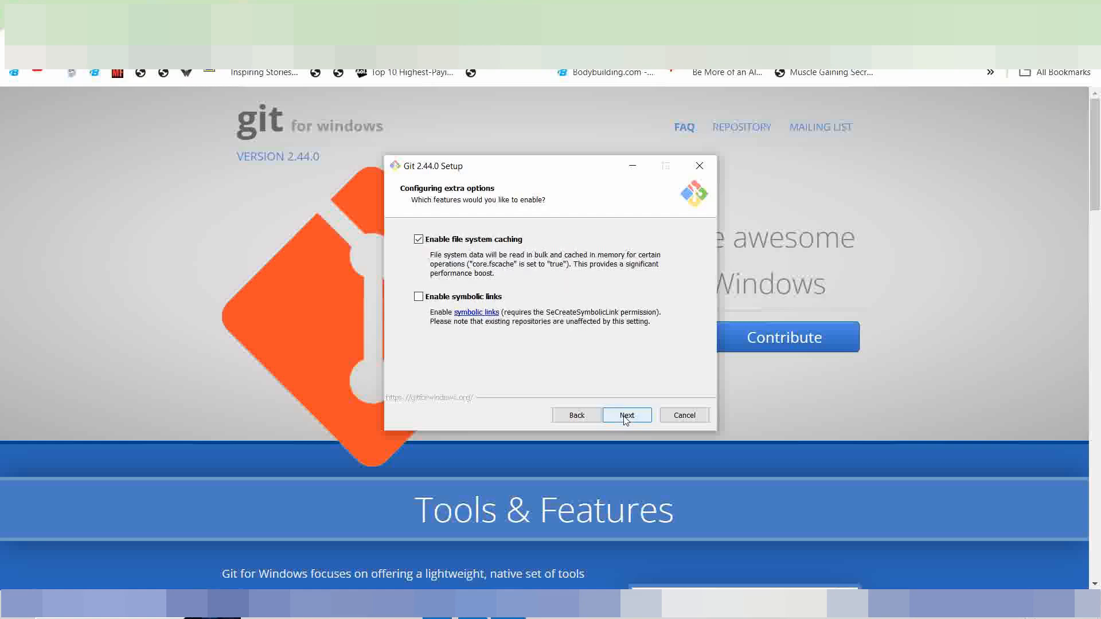
{"action": "left_click", "coordinate": [626, 421]}
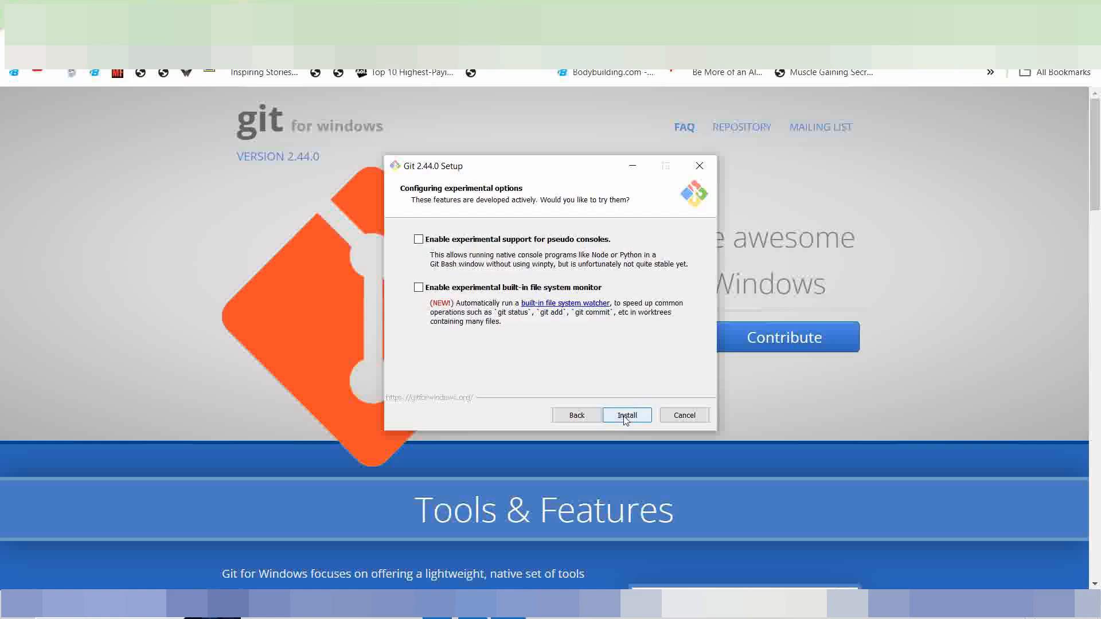
Install Git without experimental options, choose to launch Git Bash and finish the setup wizard.
{"action": "left_click", "coordinate": [626, 420]}
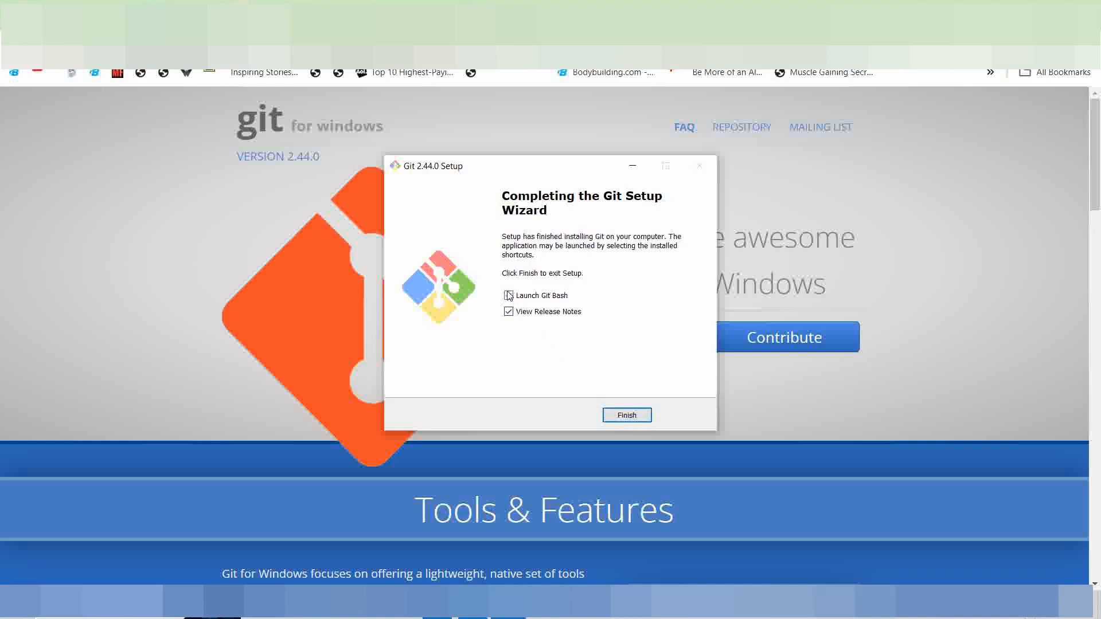
{"action": "left_click", "coordinate": [508, 295]}
{"action": "left_click", "coordinate": [625, 415]}
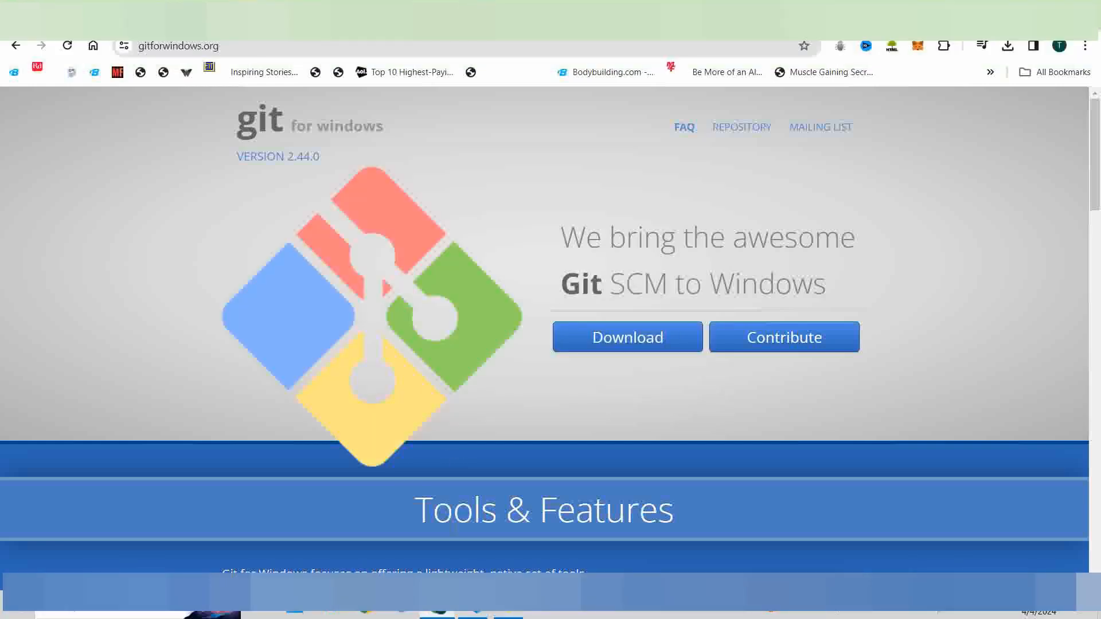
Switch to the hashlips_art_engine-main project in Visual Studio Code, maximize the window and open a new terminal.
{"action": "left_click", "coordinate": [474, 610]}
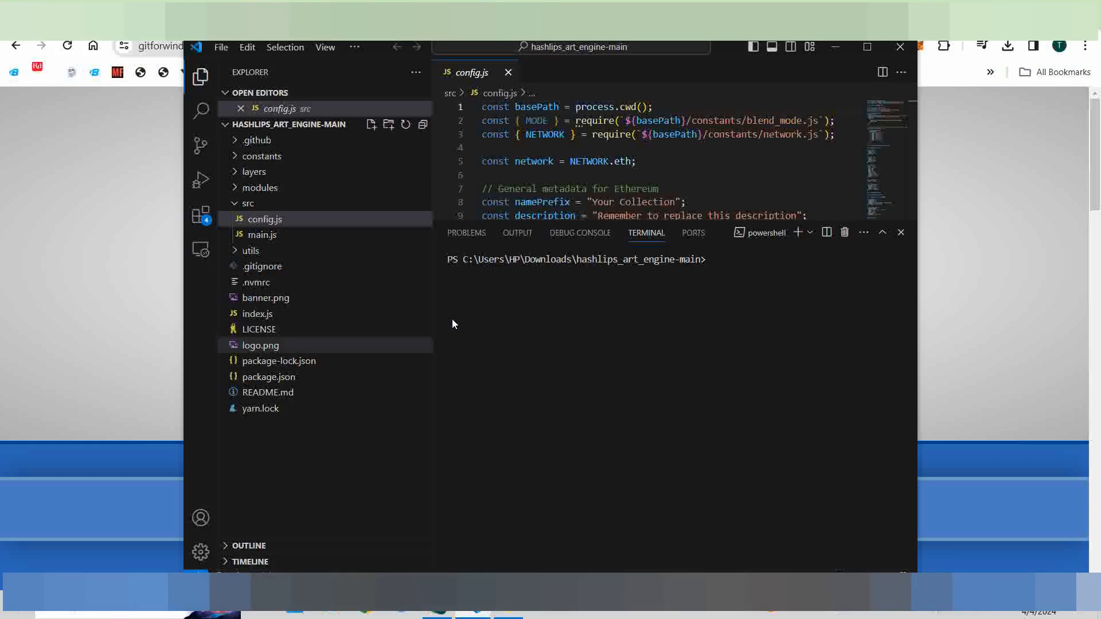
{"action": "left_click", "coordinate": [867, 47]}
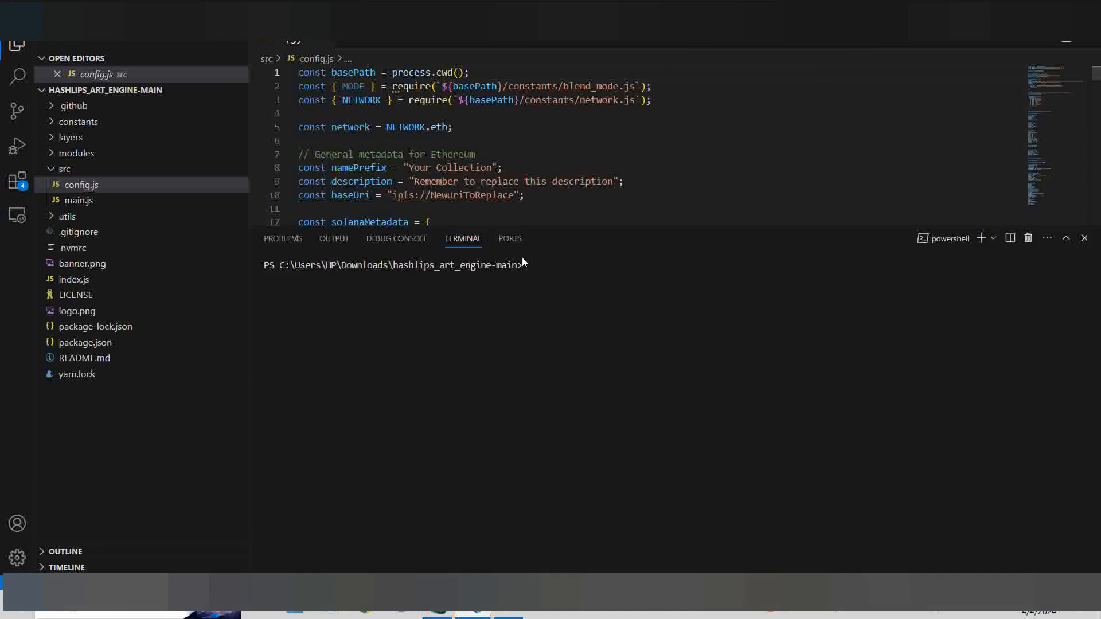
{"action": "left_click", "coordinate": [470, 243]}
{"action": "left_click", "coordinate": [229, 13]}
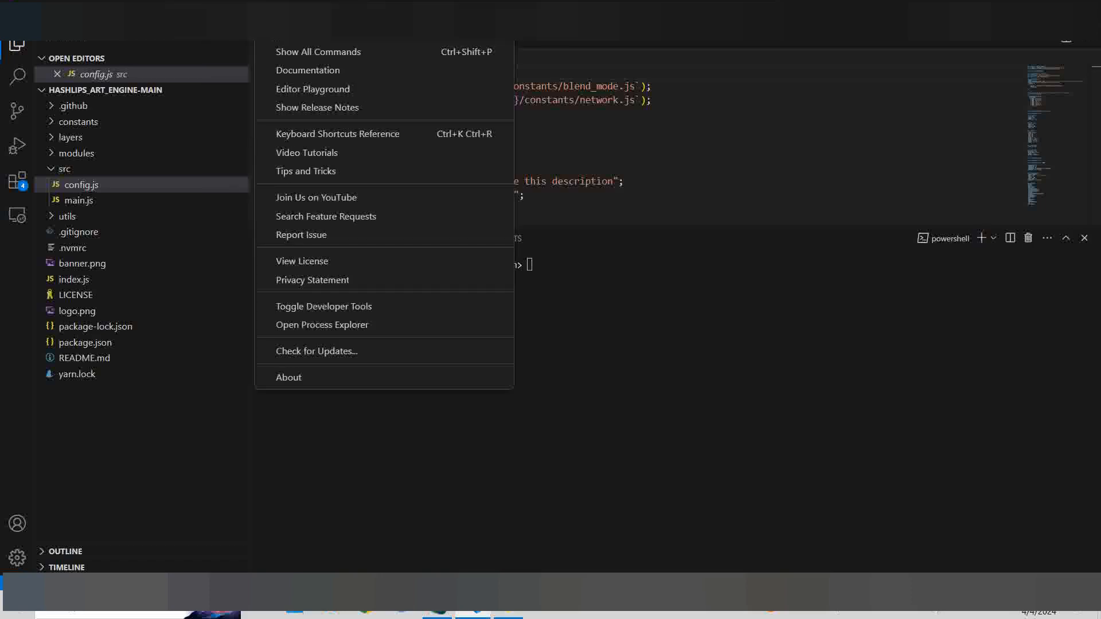
{"action": "left_click", "coordinate": [252, 35]}
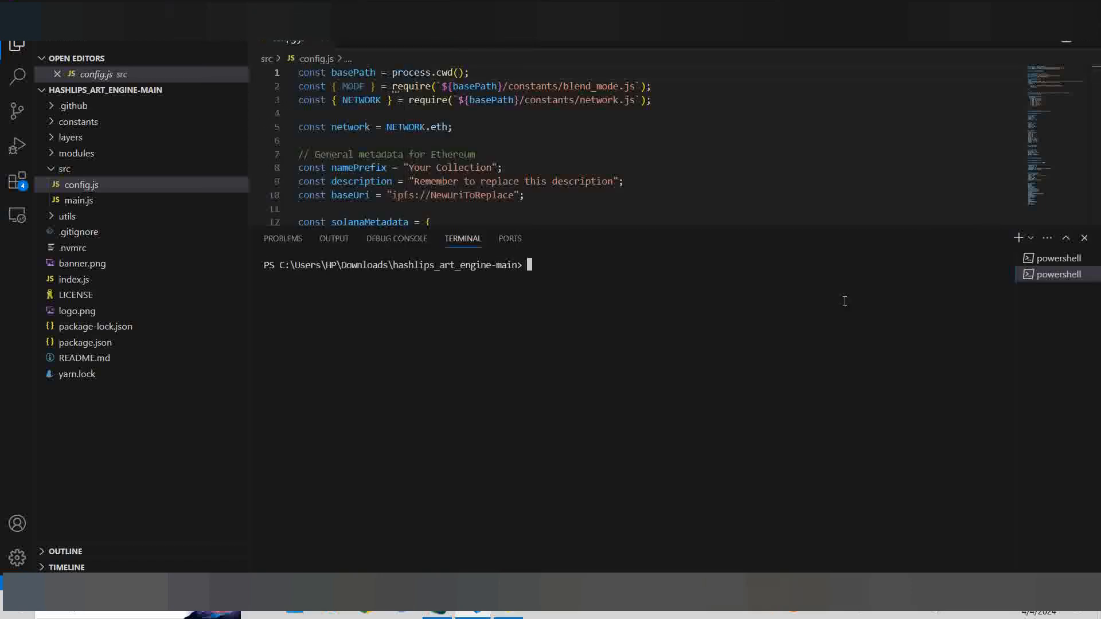
Add a Git Bash terminal to the project's open terminals.
{"action": "left_click", "coordinate": [1030, 239]}
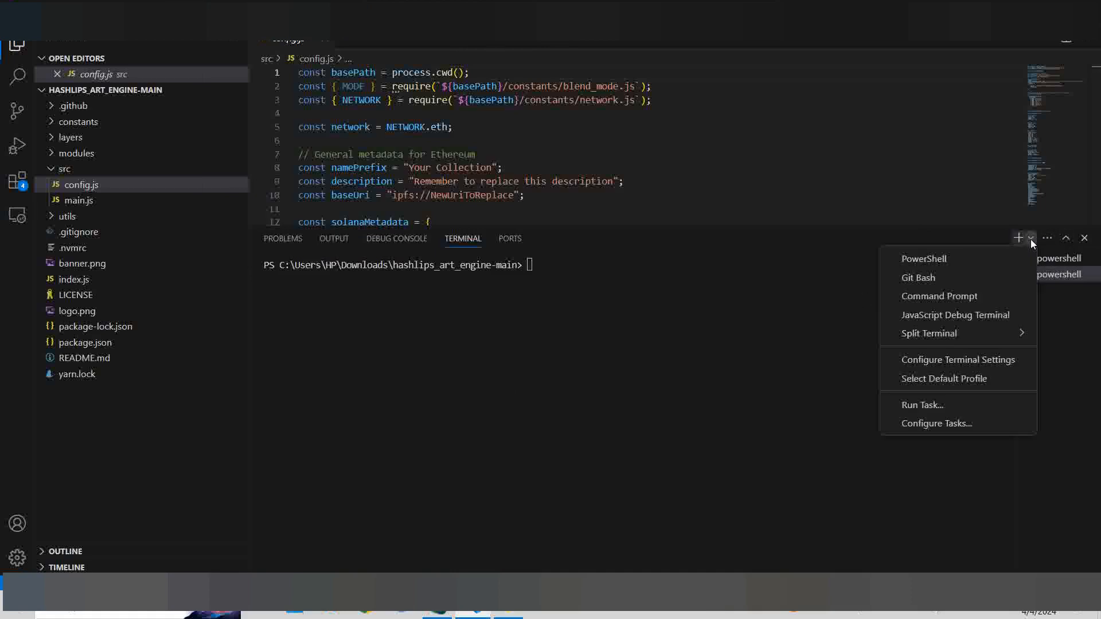
{"action": "left_click", "coordinate": [942, 280]}
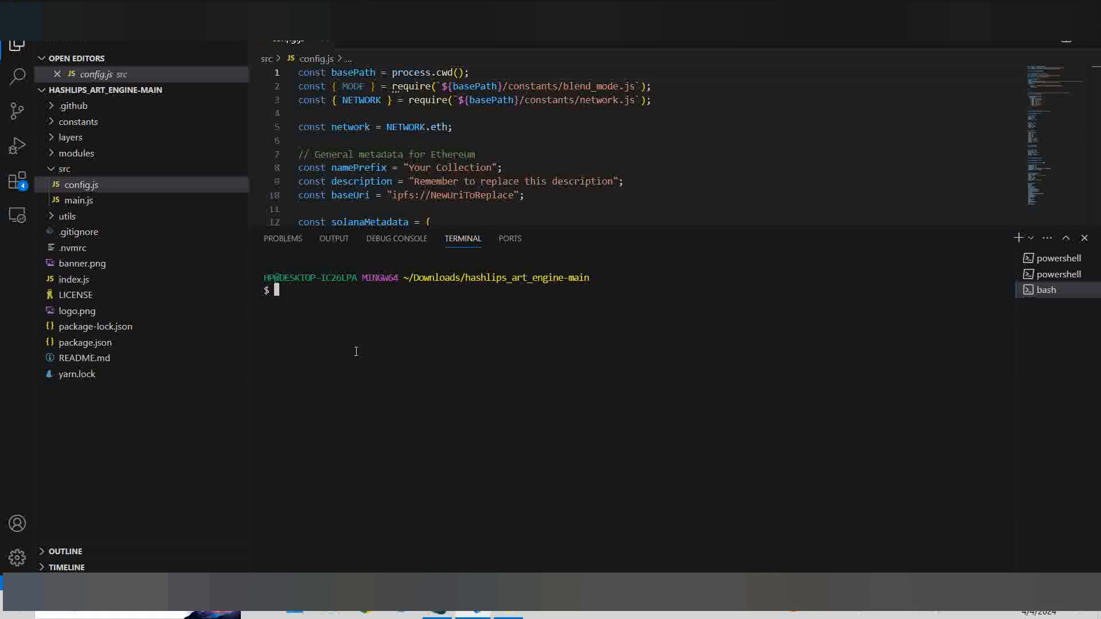
Set Git Bash as the default terminal profile through the Terminal: Select Default Profile command and open a new terminal.
{"action": "key", "text": "alt+v"}
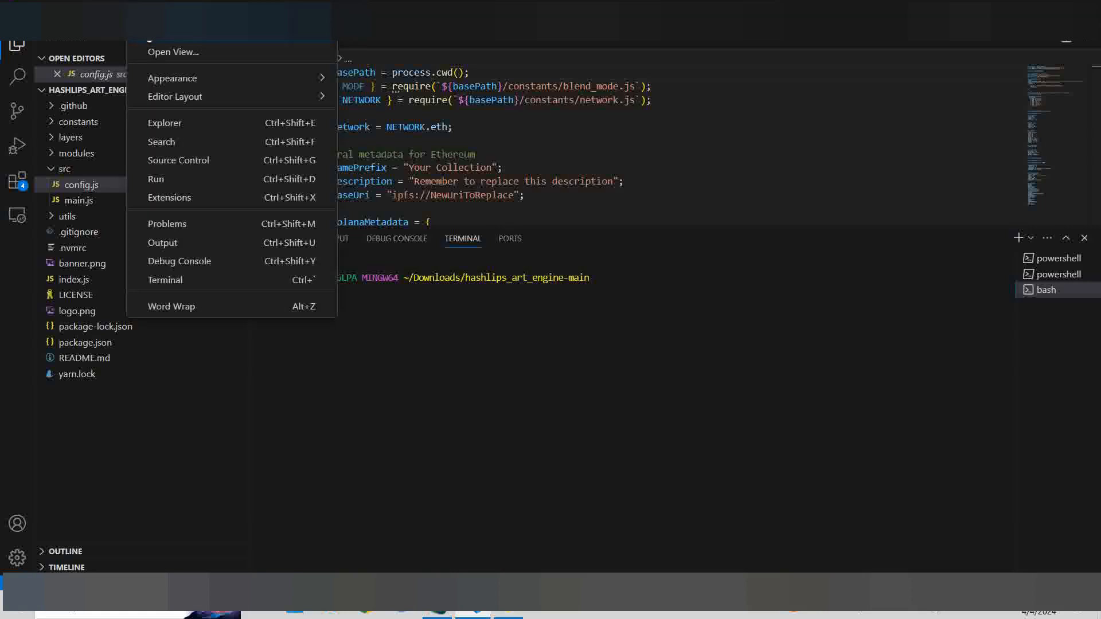
{"action": "key", "text": "ctrl+shift+p"}
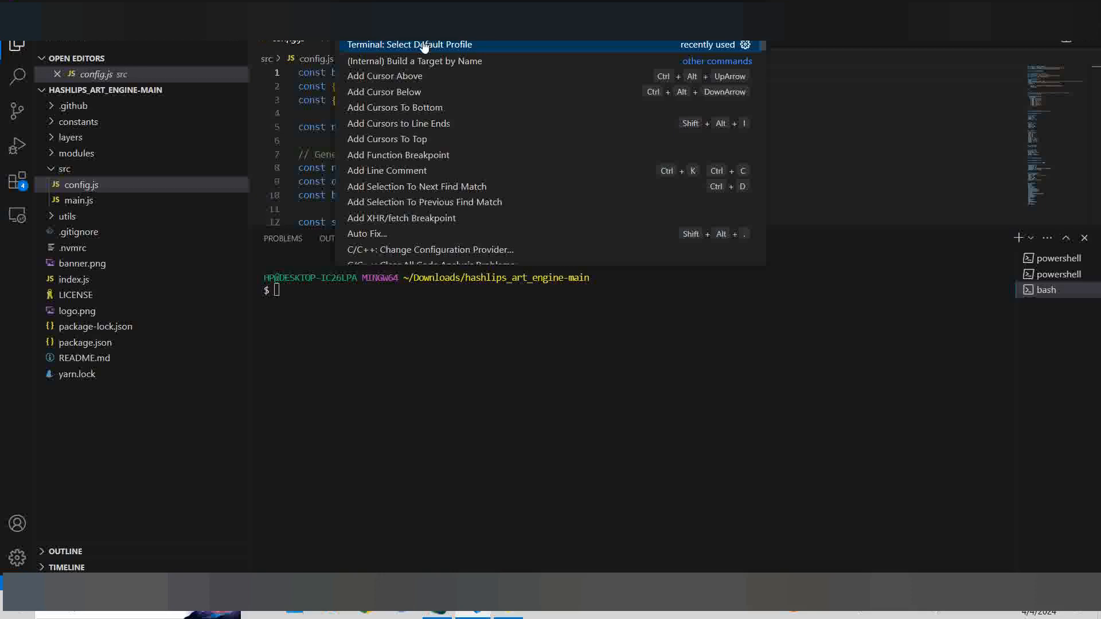
{"action": "left_click", "coordinate": [457, 48]}
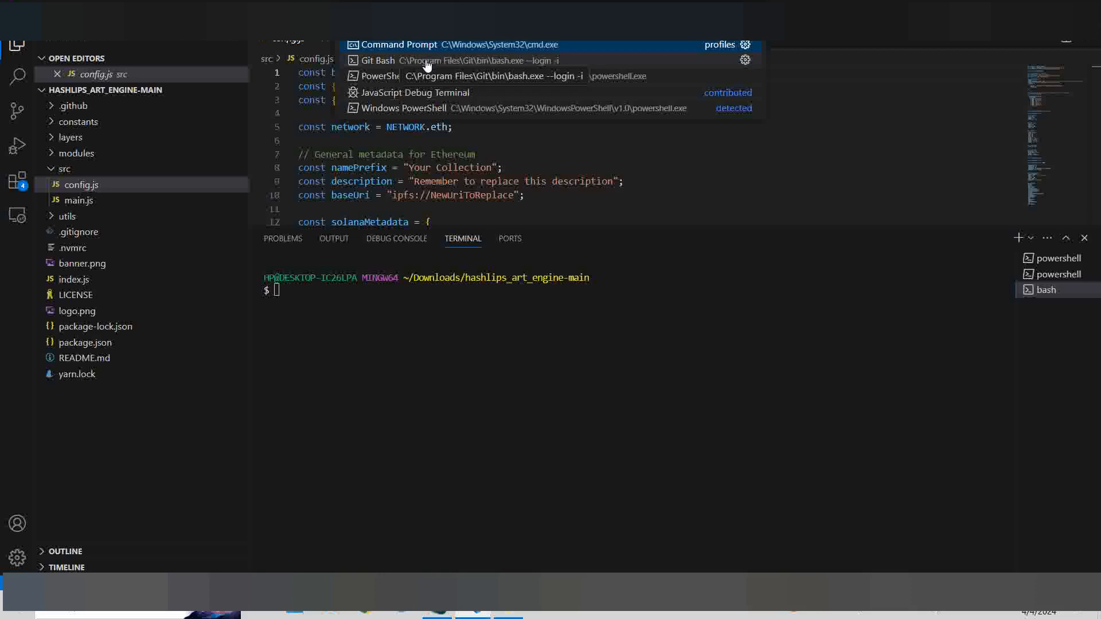
{"action": "key", "text": "Escape"}
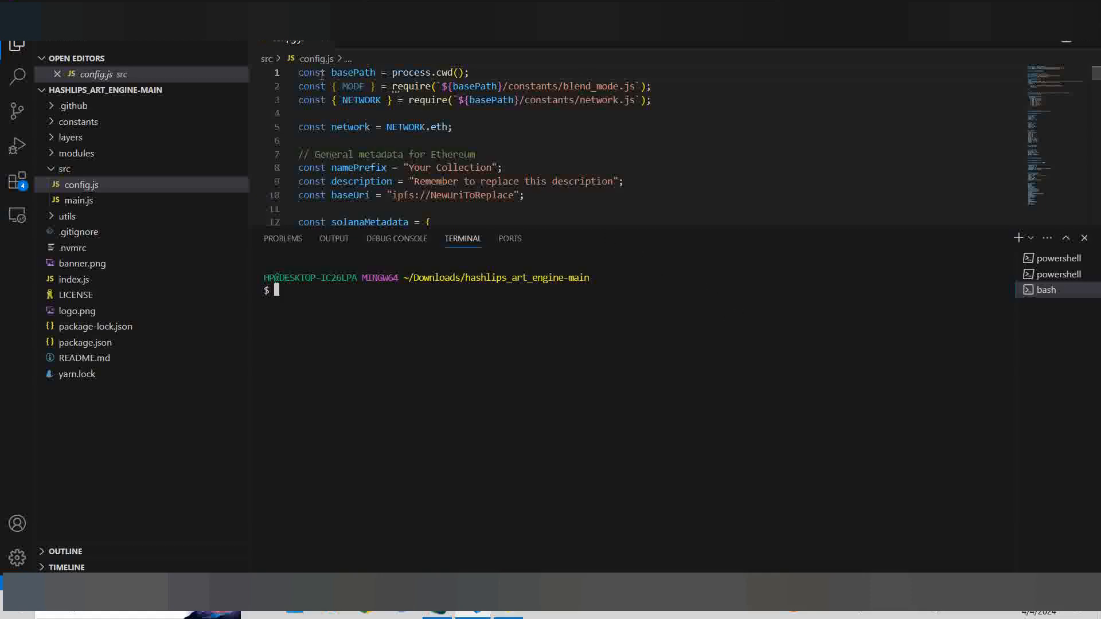
{"action": "left_click", "coordinate": [229, 11]}
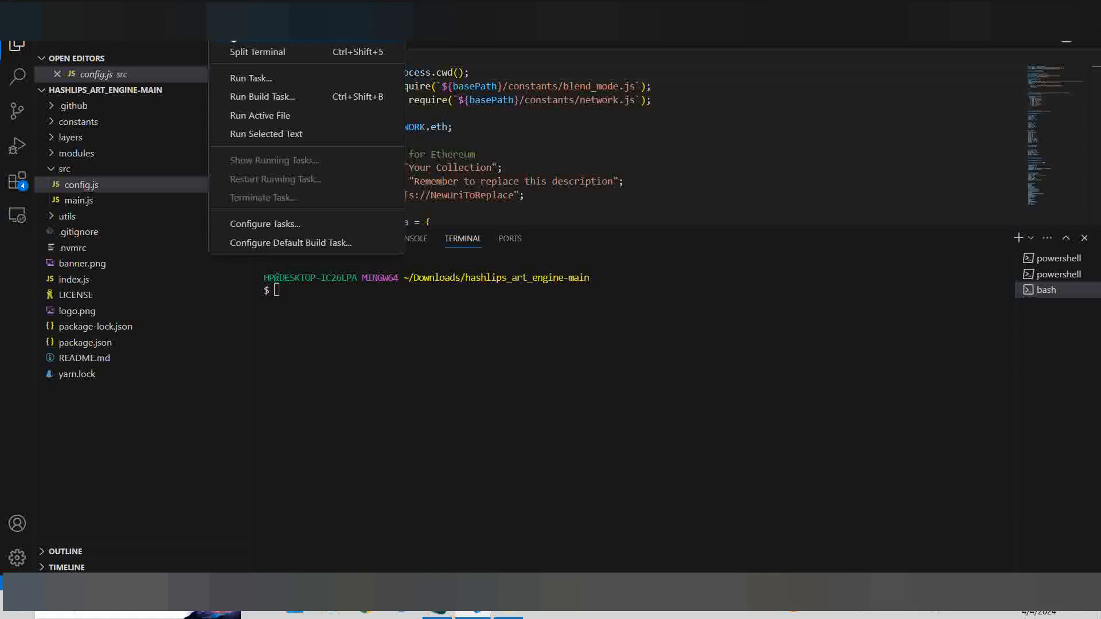
{"action": "left_click", "coordinate": [232, 34]}
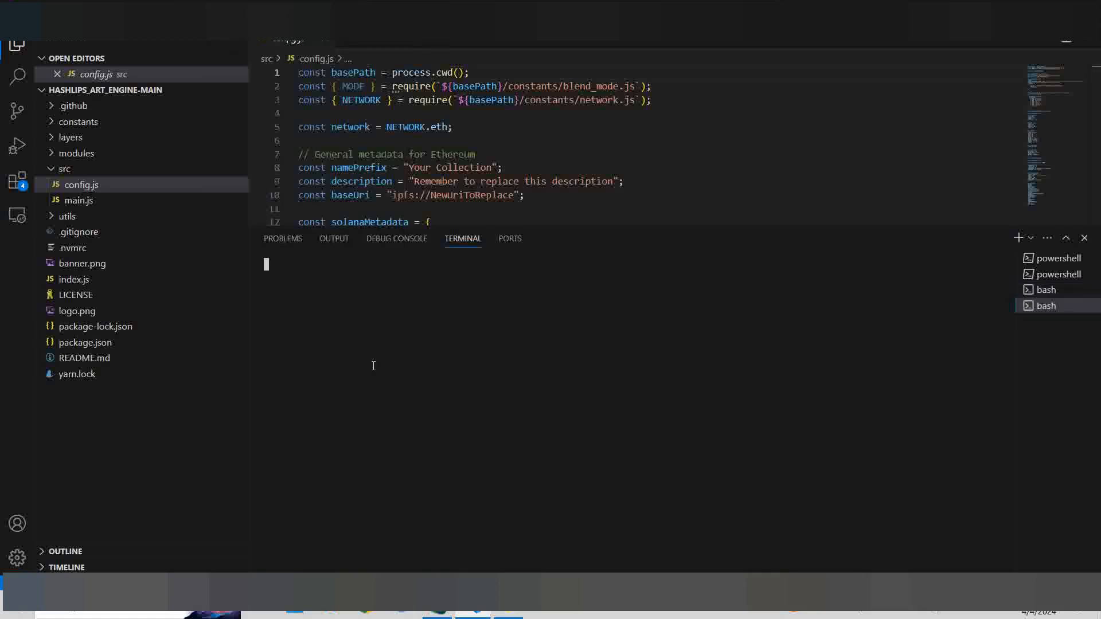